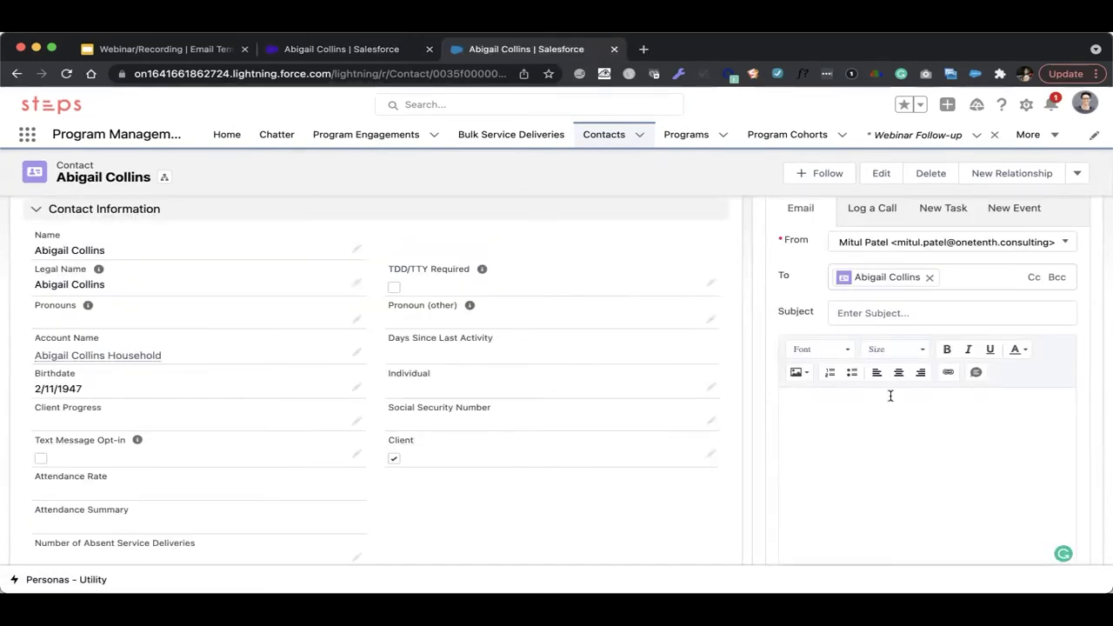
scroll(890, 396, down, 3)
click(831, 466)
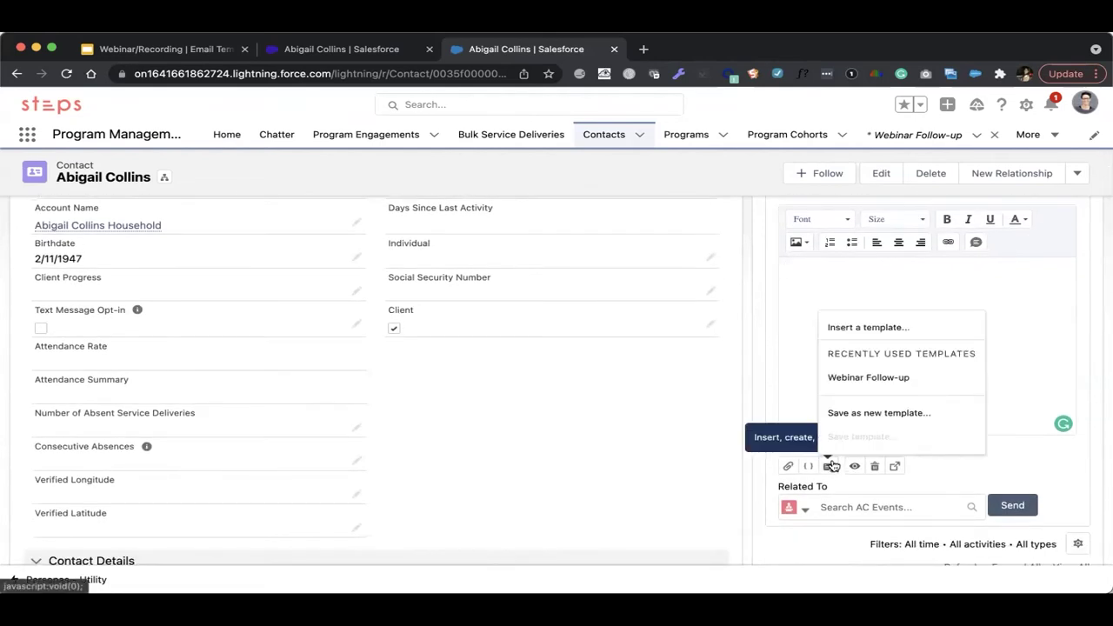
click(855, 379)
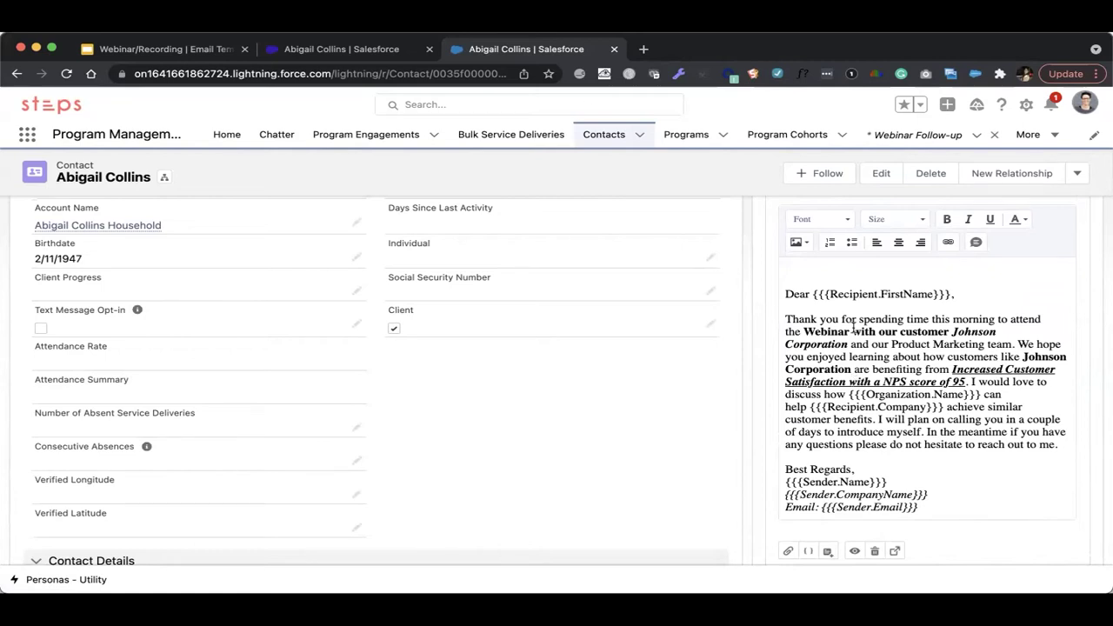
scroll(853, 333, up, 2)
scroll(854, 333, down, 3)
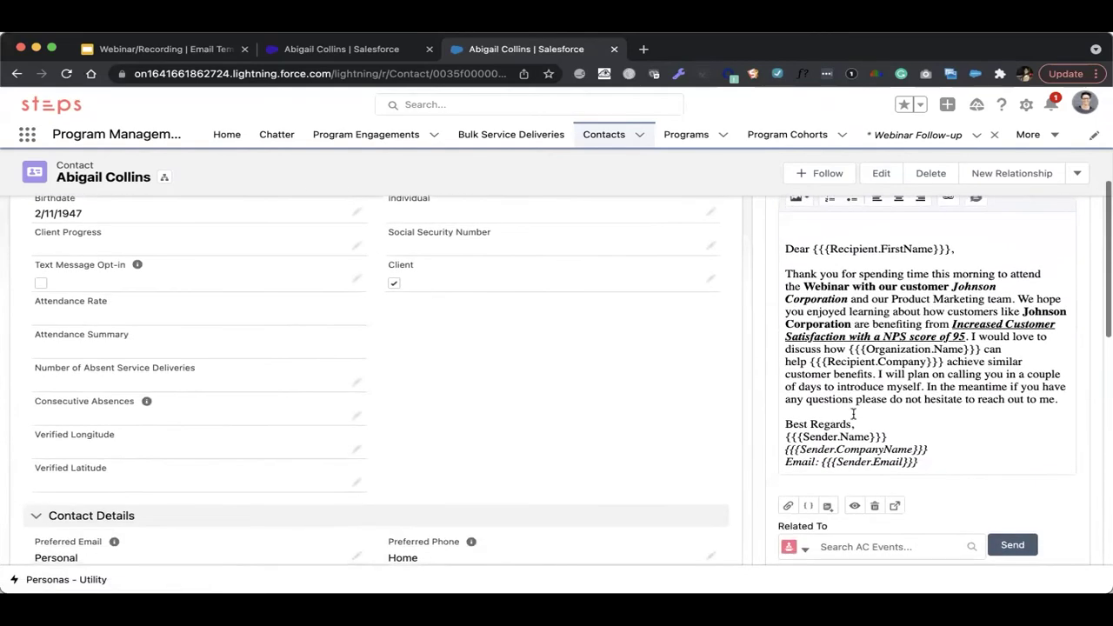
click(855, 507)
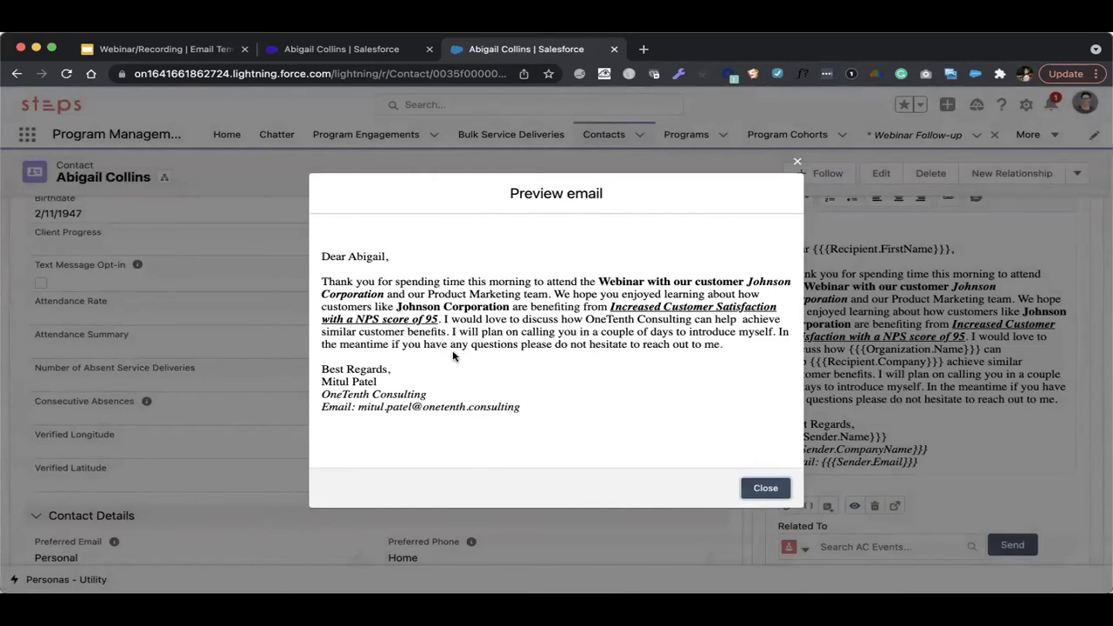
click(458, 374)
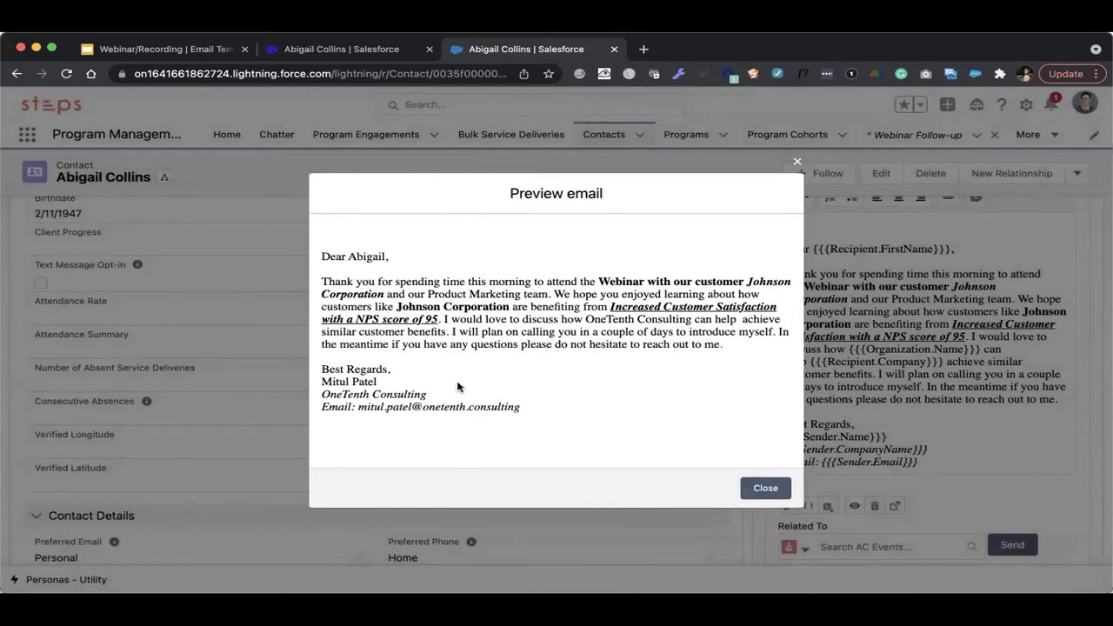
click(759, 493)
click(1012, 546)
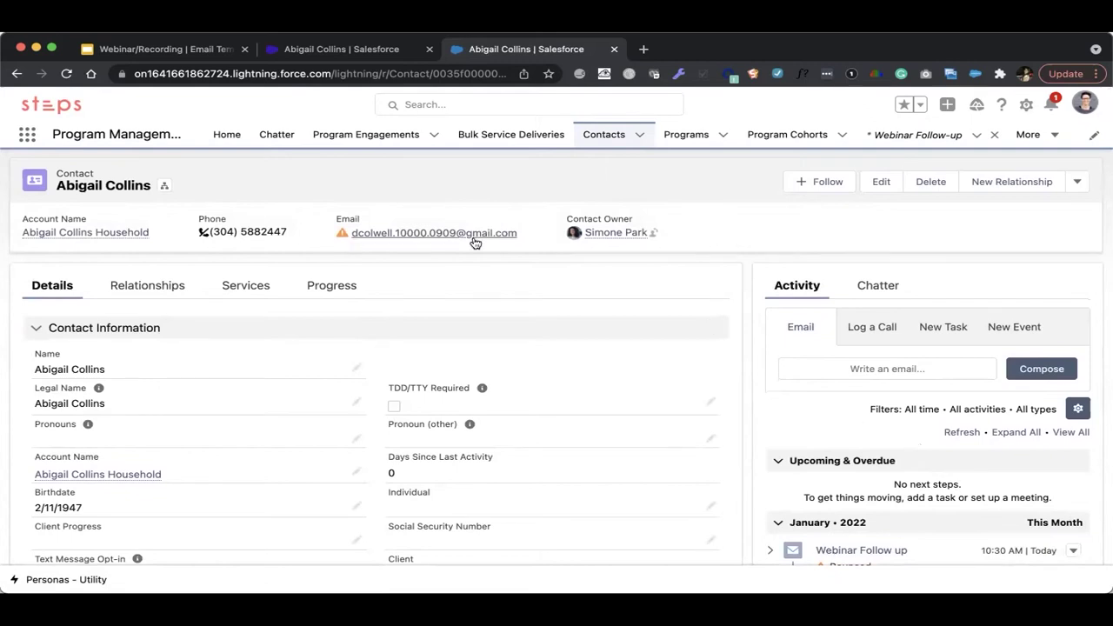
Step: Search the App Launcher for 'email' and open Webinar Follow-up from Email Templates
click(27, 137)
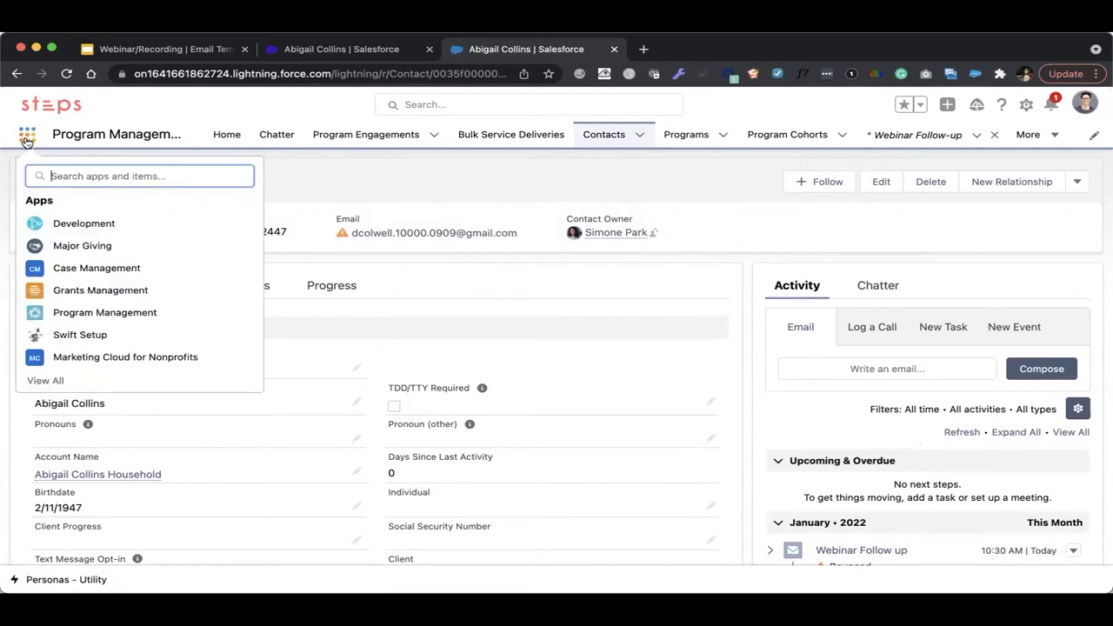
text(email)
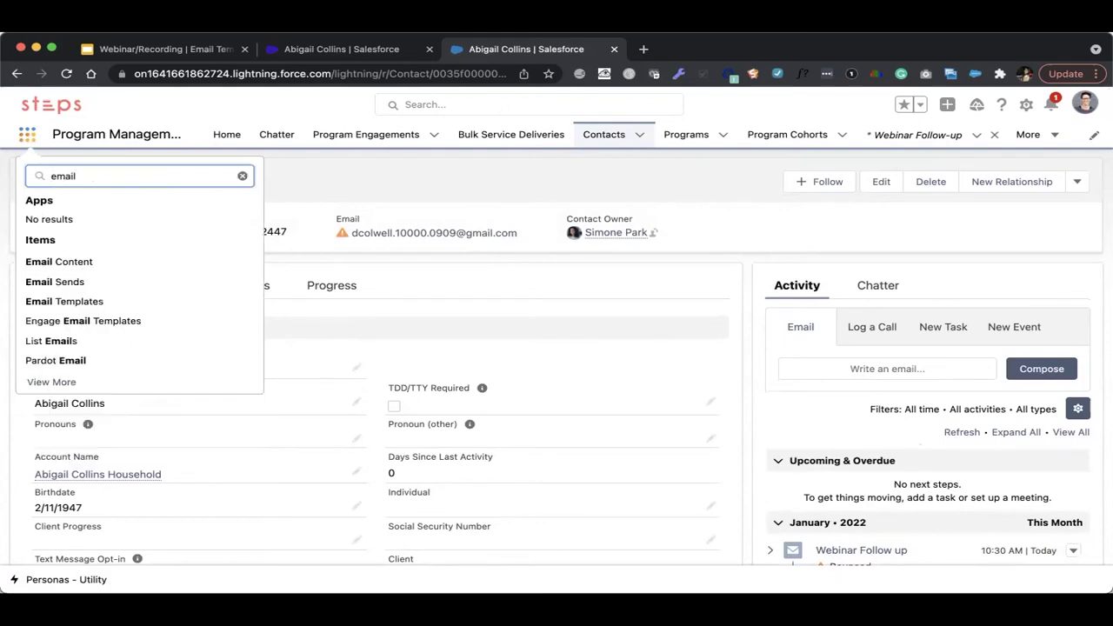
click(71, 301)
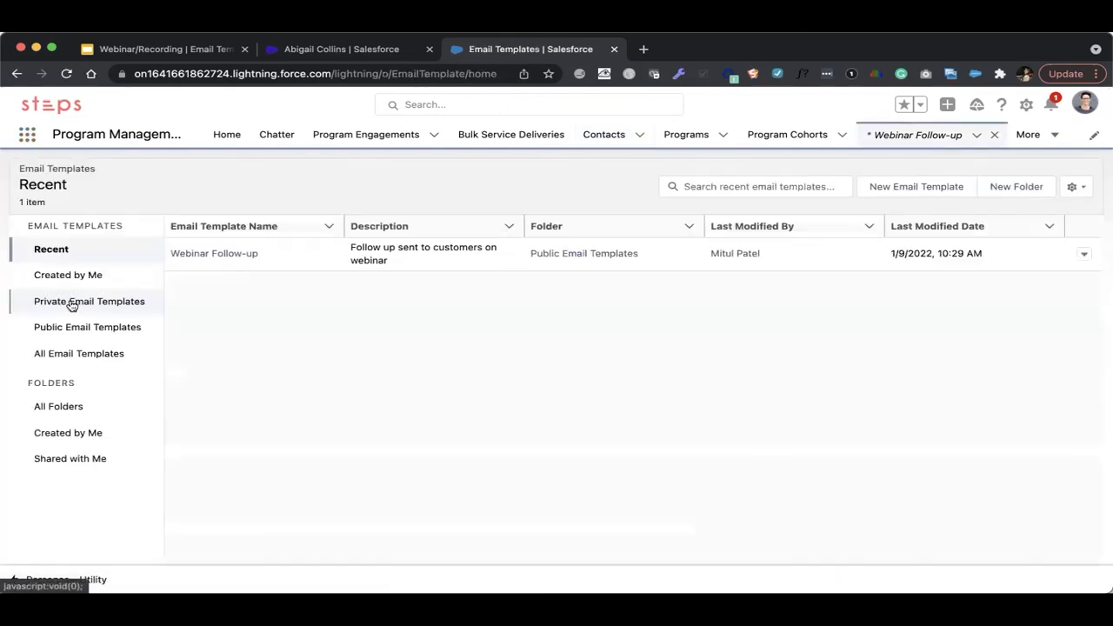
click(194, 255)
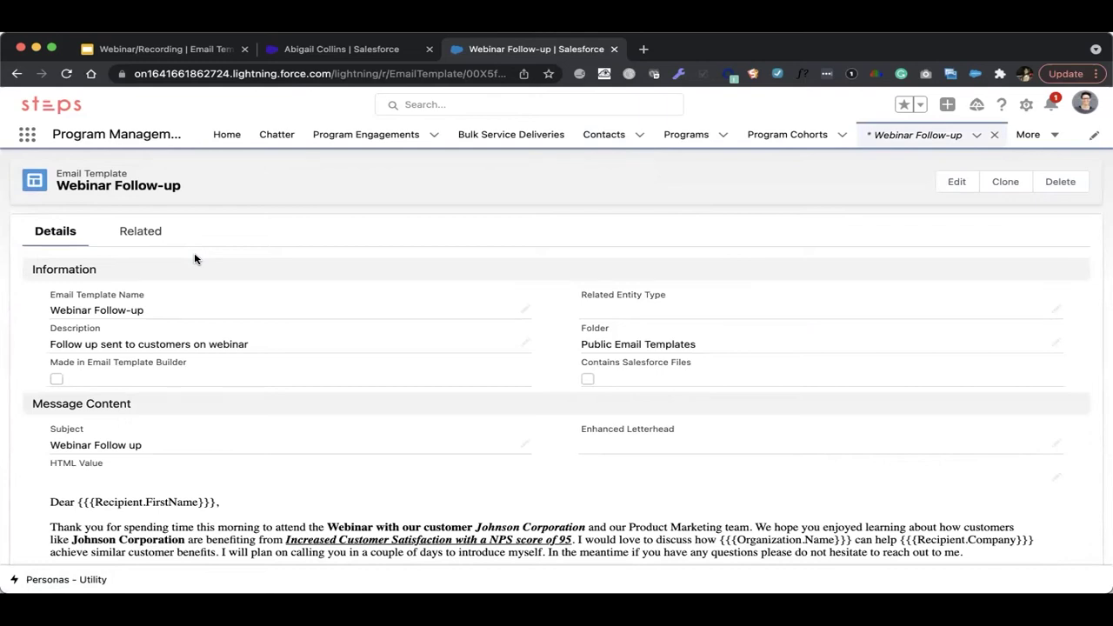
mouse_move(556, 474)
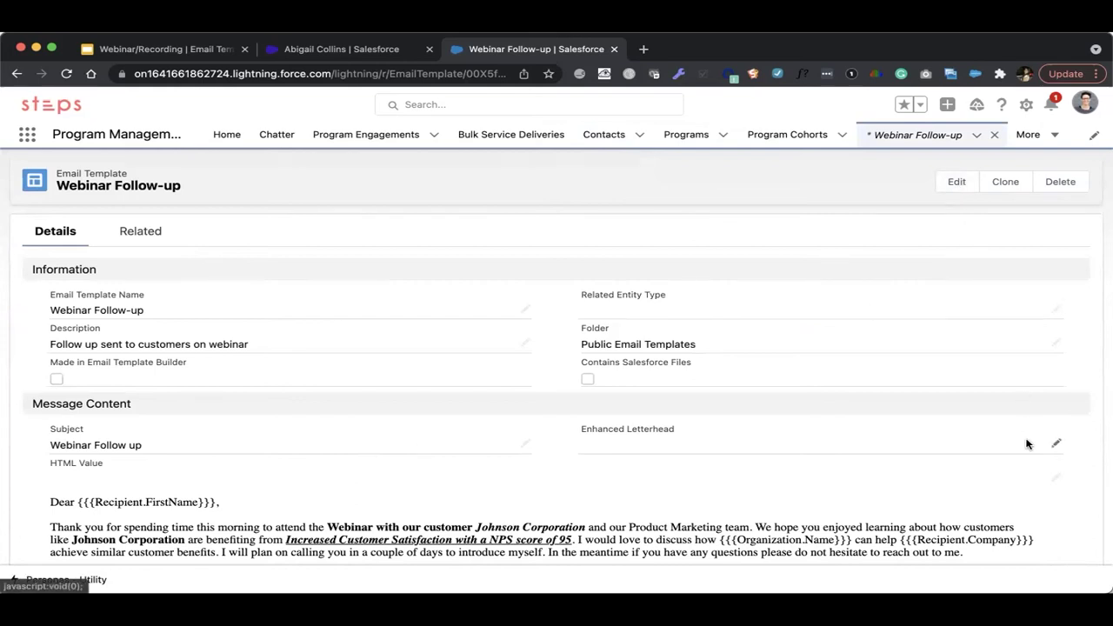
Step: In template edit mode, remove the blank line above 'Dear' and left-align the greeting
click(1057, 478)
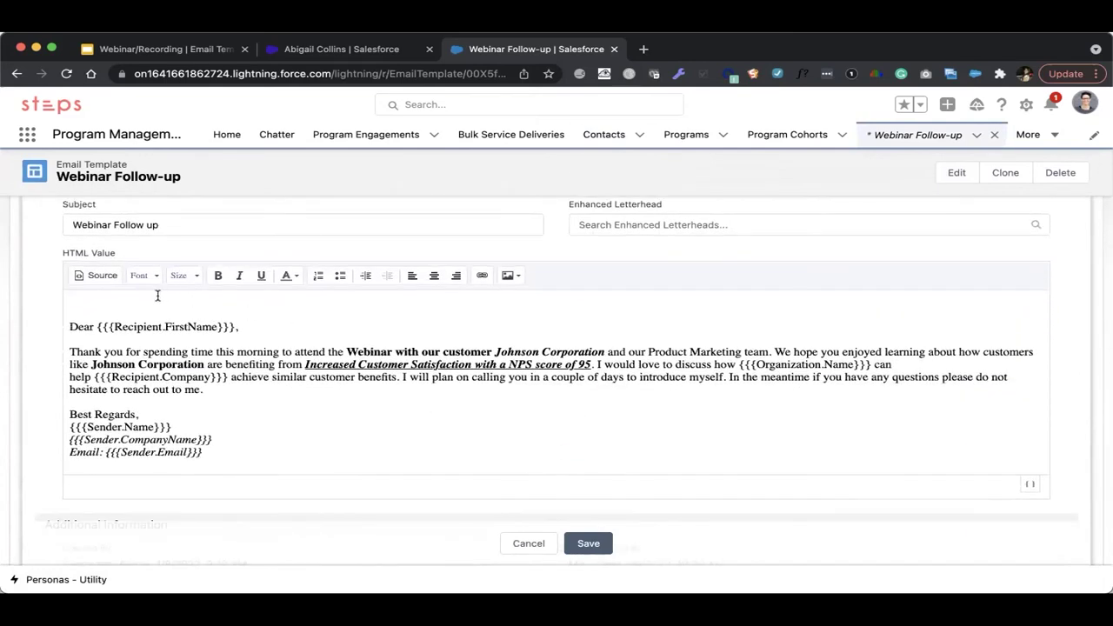
click(68, 325)
key(BackSpace)
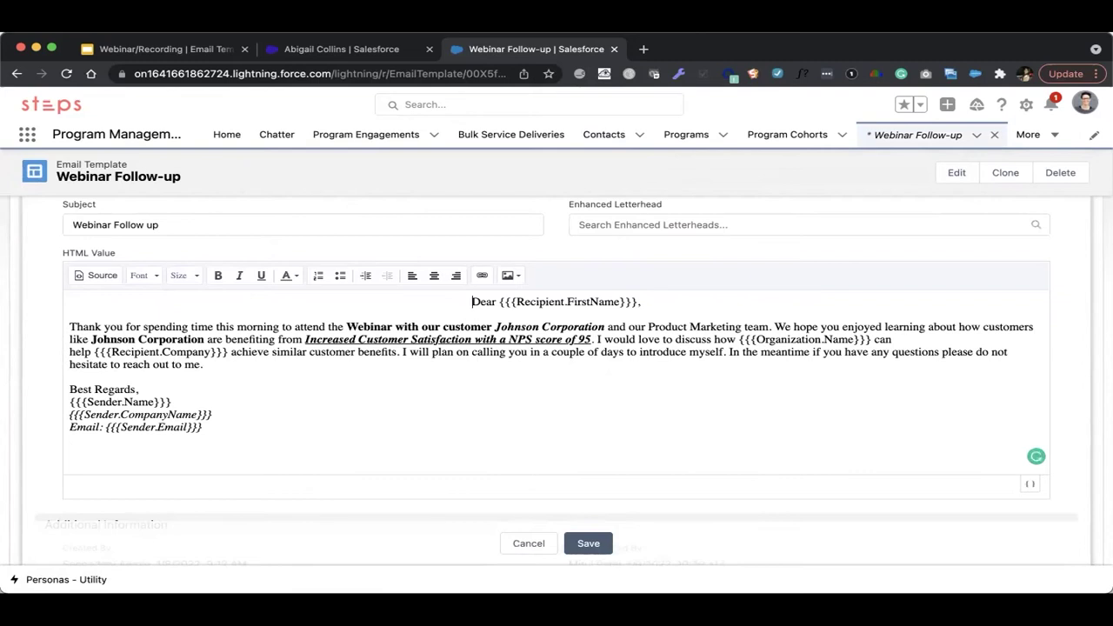
click(411, 276)
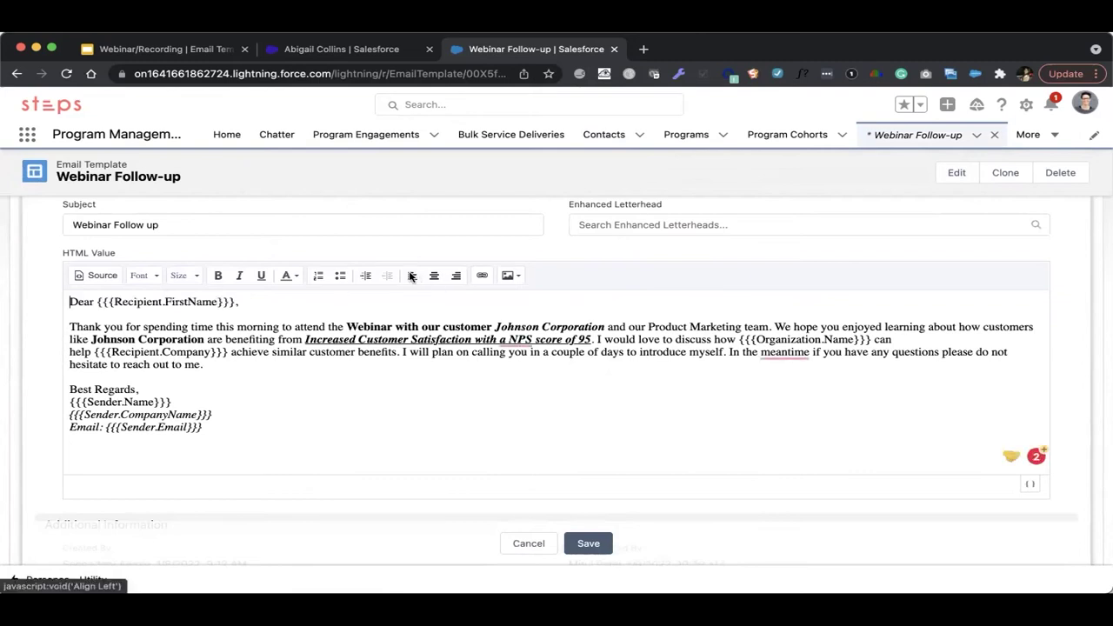
Step: Add the line 'Look out for our upcoming webinars on our website' before the signature
click(256, 367)
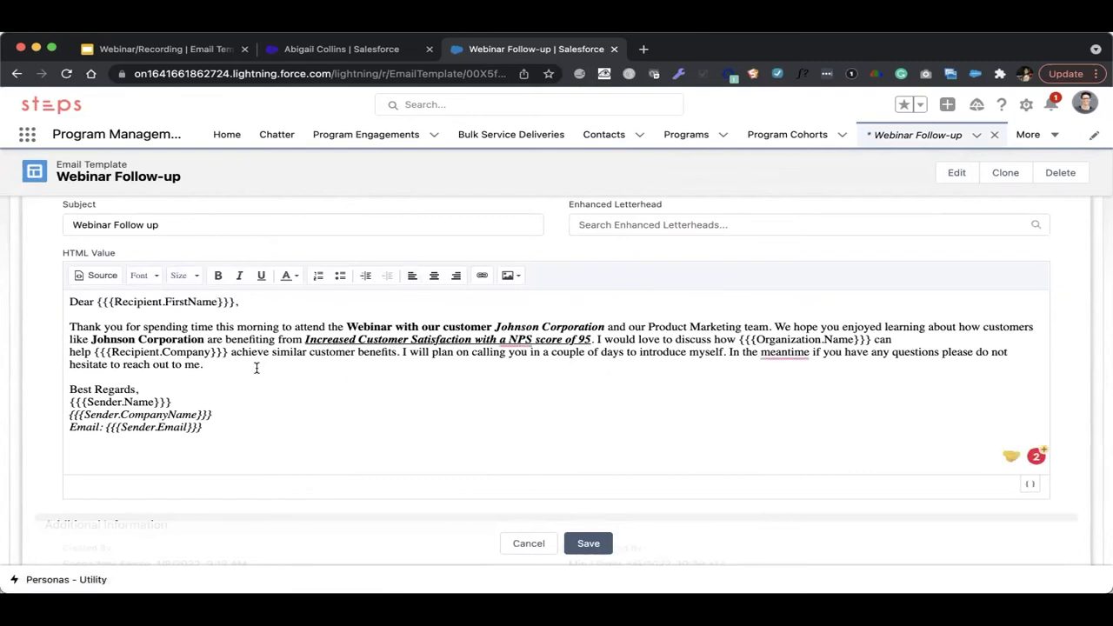
key(Return)
key(Return)
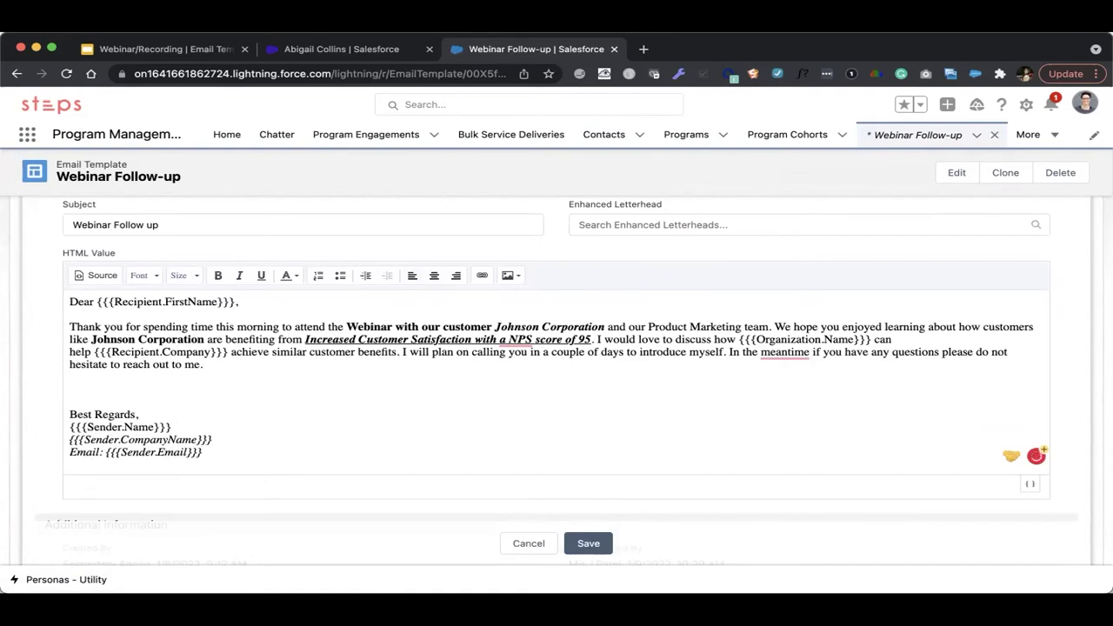
text(Look )
text(out)
text( for our)
text( upcmo)
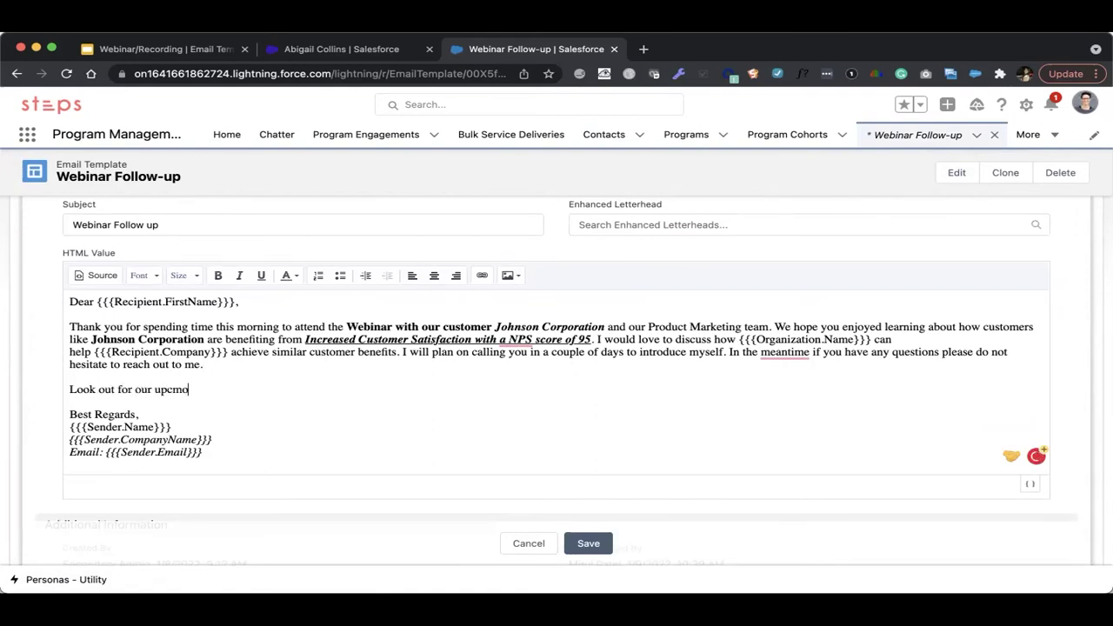
key(BackSpace)
key(BackSpace)
text(oming w)
text(ebinars on our )
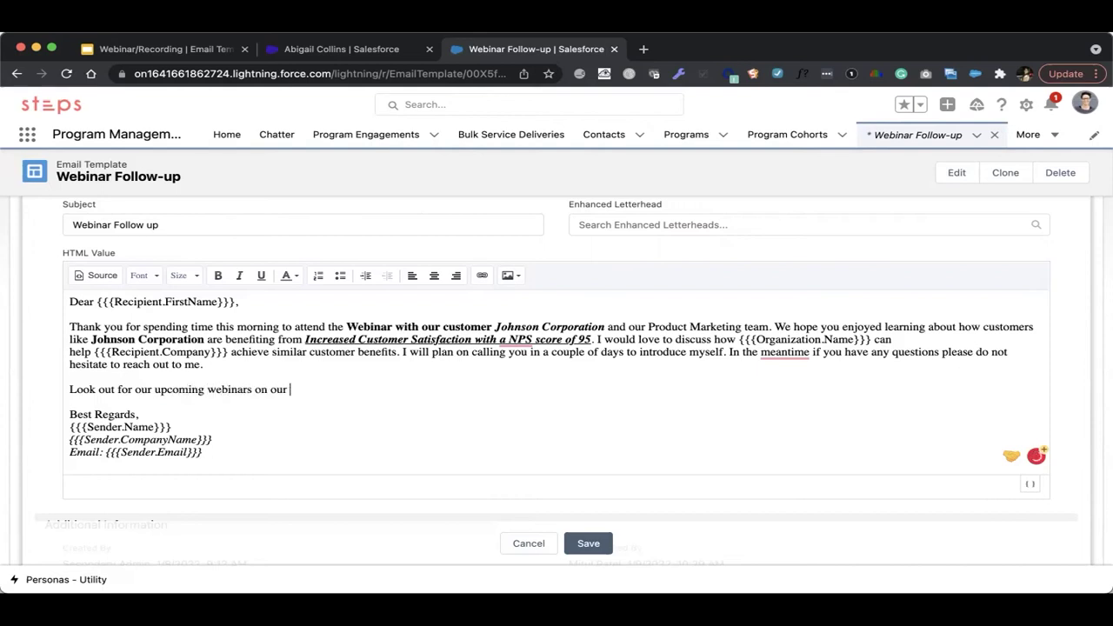
text(webist)
key(BackSpace)
key(BackSpace)
key(BackSpace)
text(site)
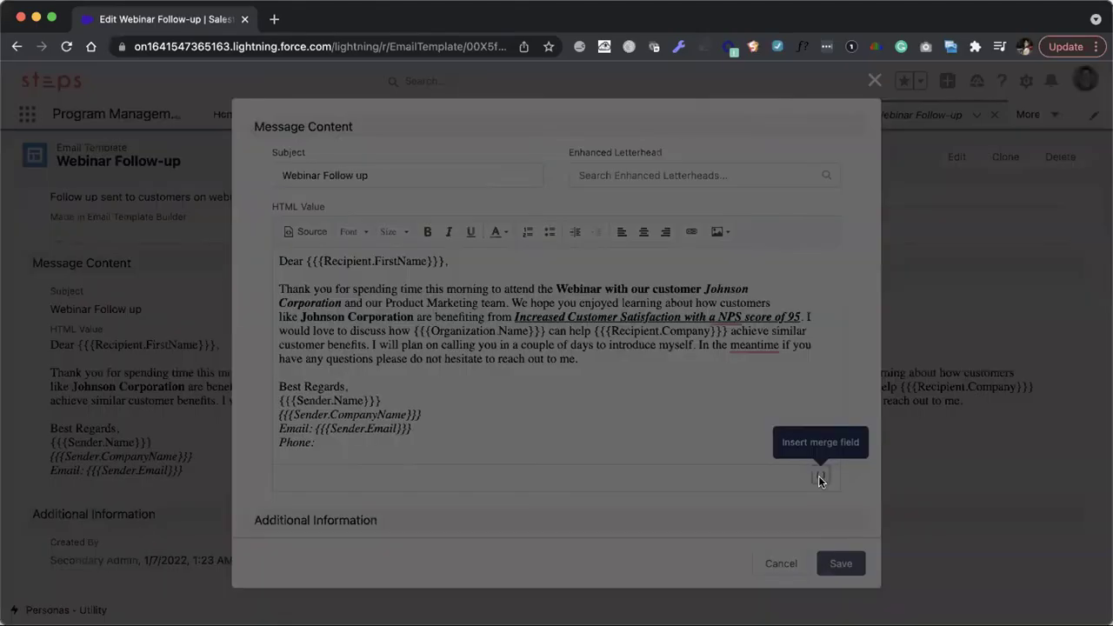
Step: Insert the Sender Phone merge field after 'Phone:' in the signature and save the template
click(818, 476)
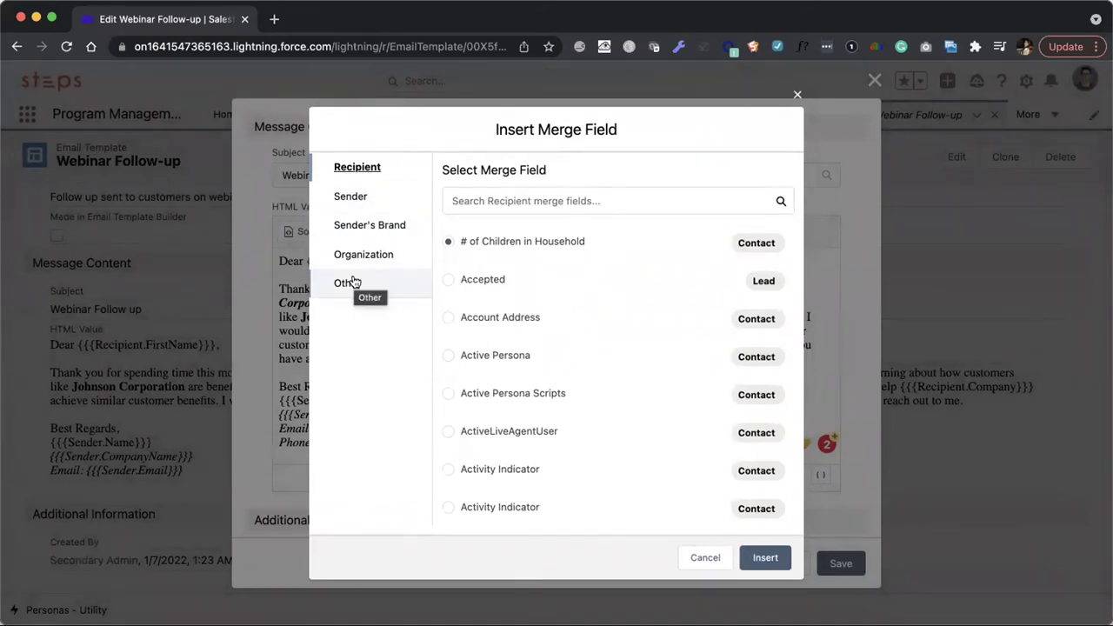
click(353, 199)
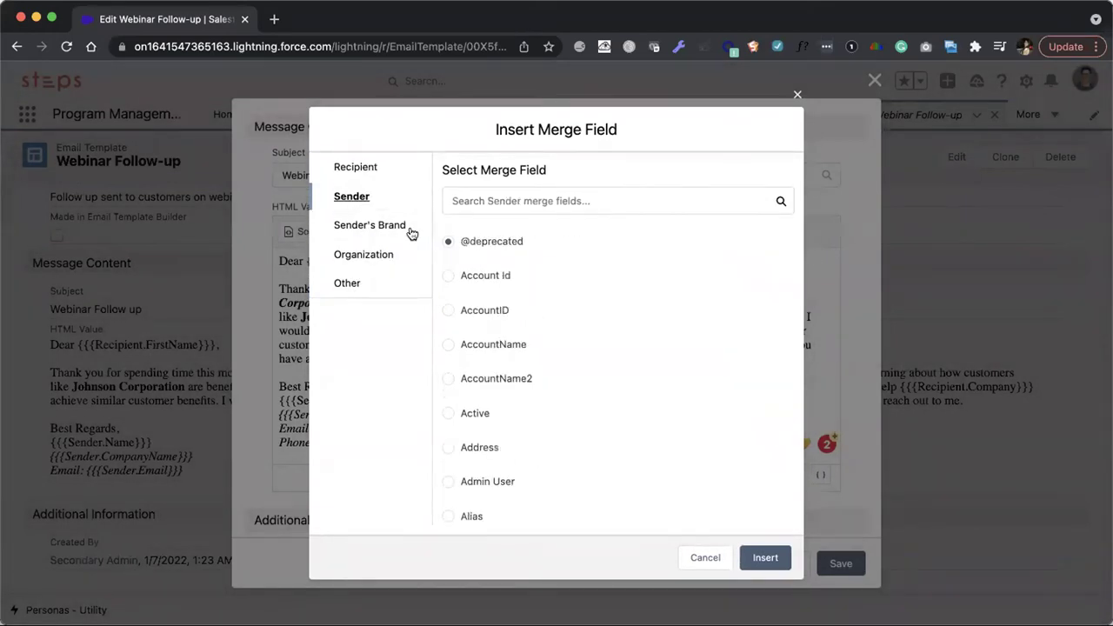
click(519, 208)
text(p)
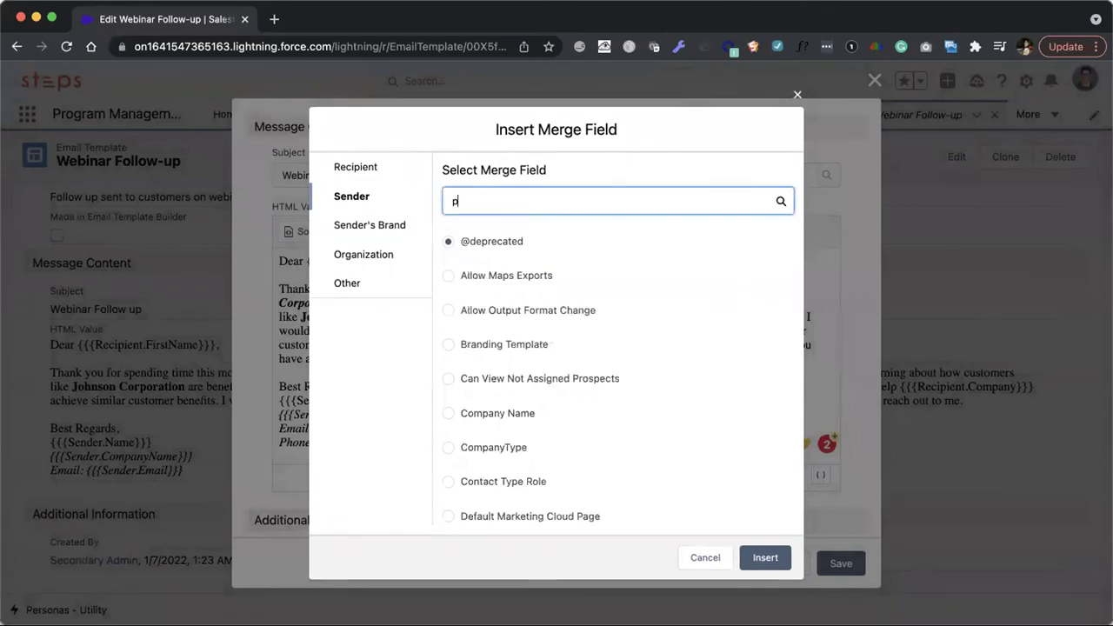
text(hone)
click(449, 243)
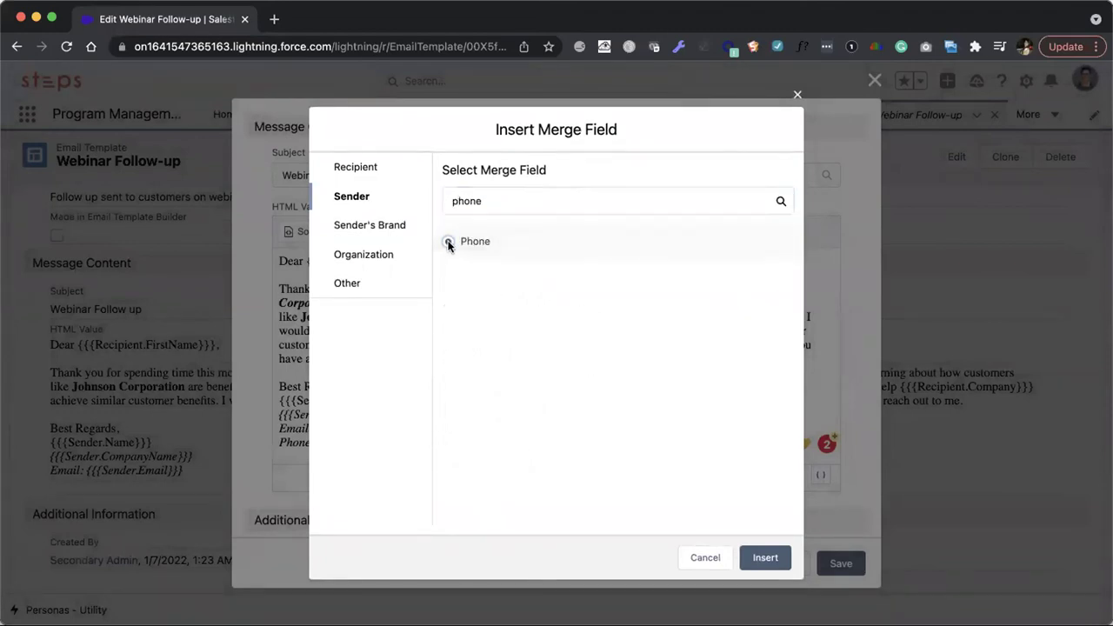
click(765, 561)
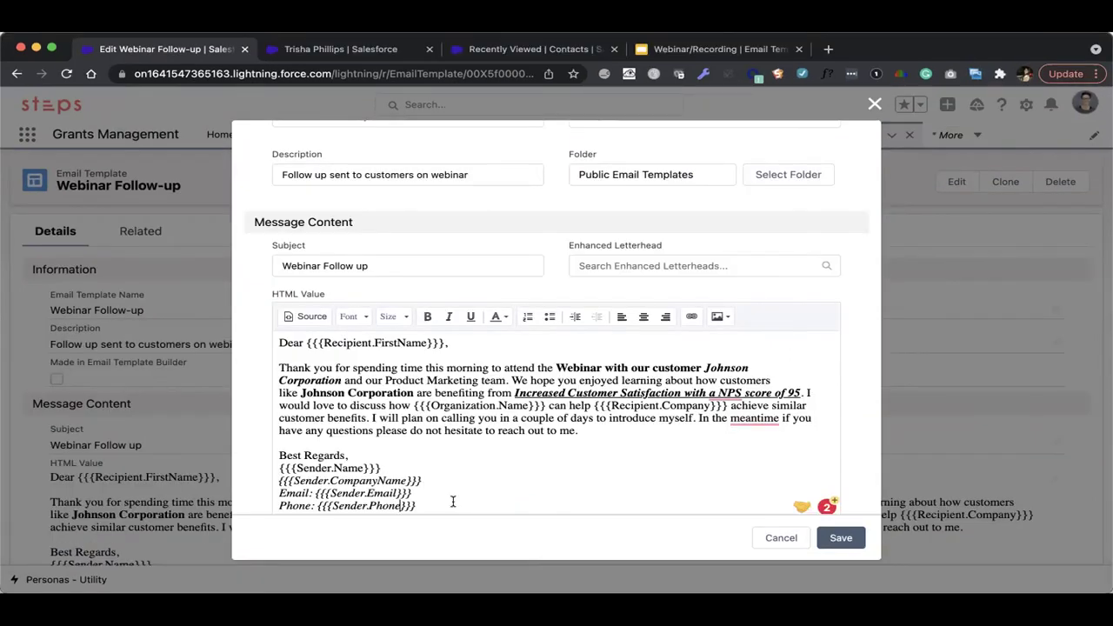
click(836, 540)
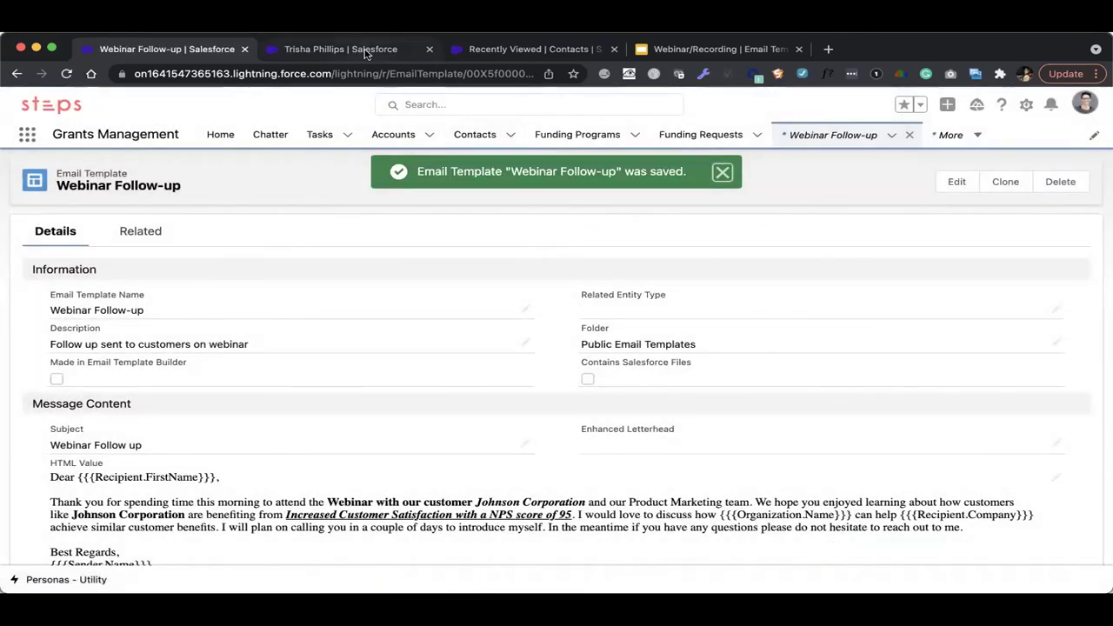
click(366, 49)
click(69, 75)
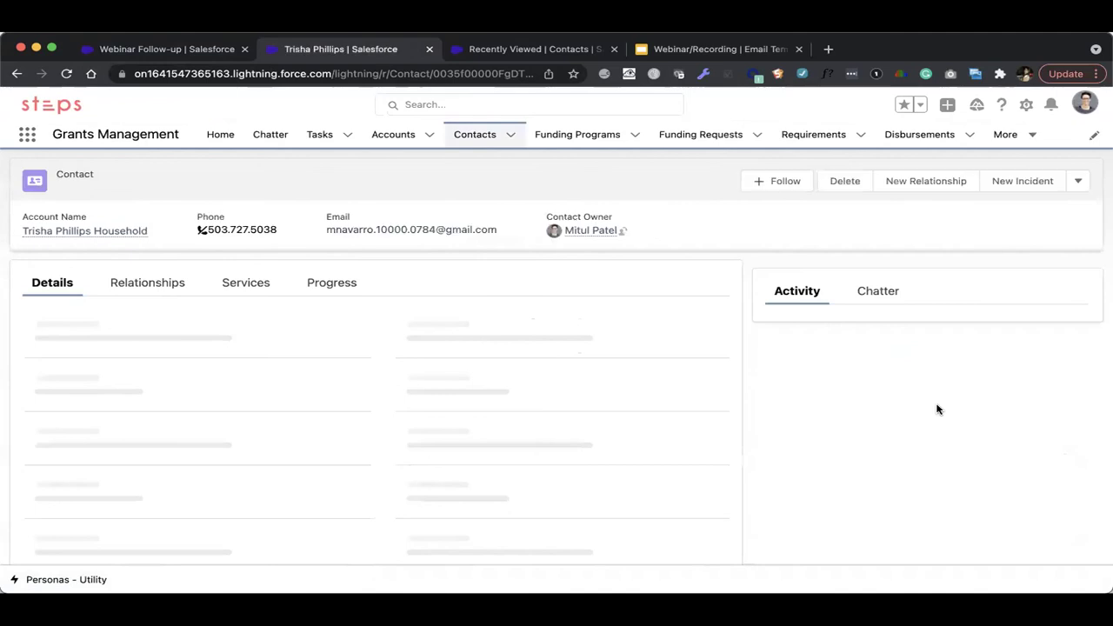
scroll(867, 435, down, 10)
scroll(867, 437, down, 2)
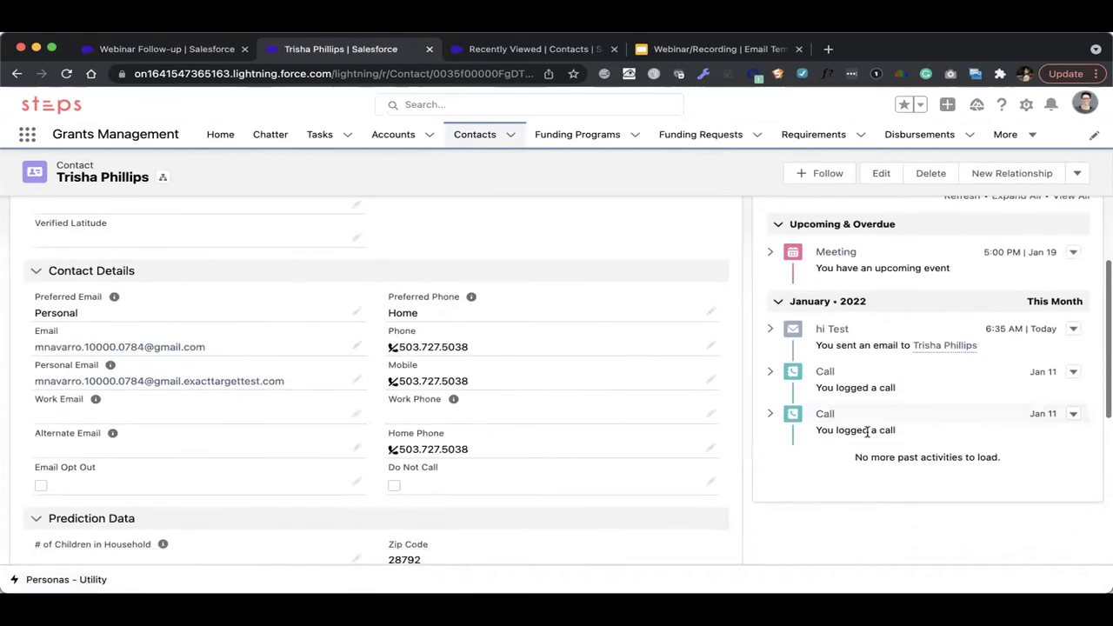
scroll(868, 436, up, 4)
scroll(868, 437, up, 2)
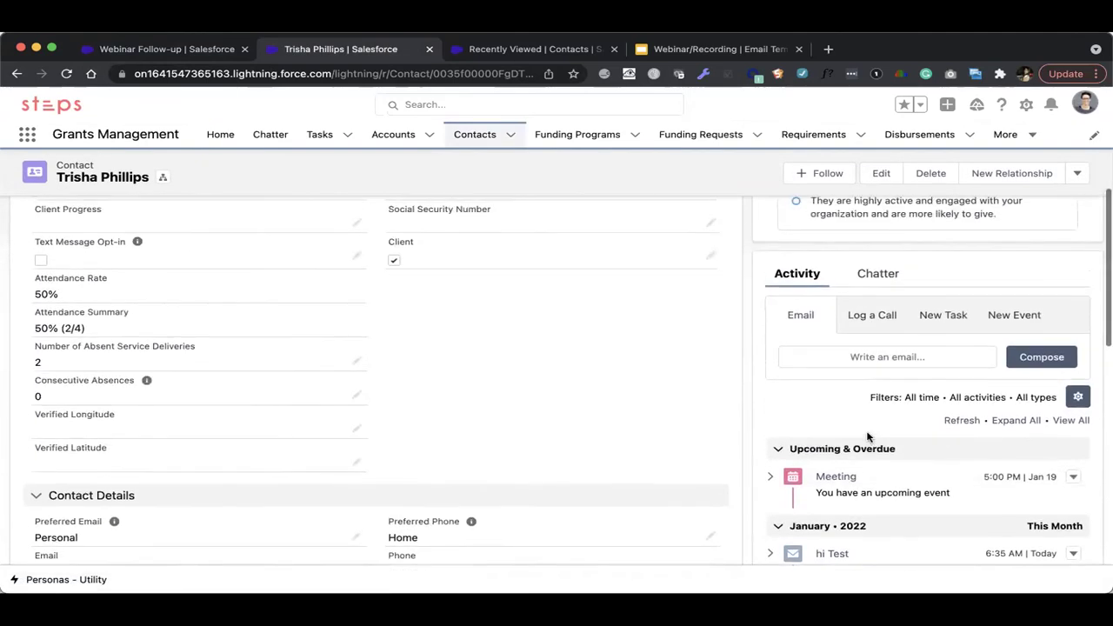
click(865, 361)
scroll(791, 510, up, 1)
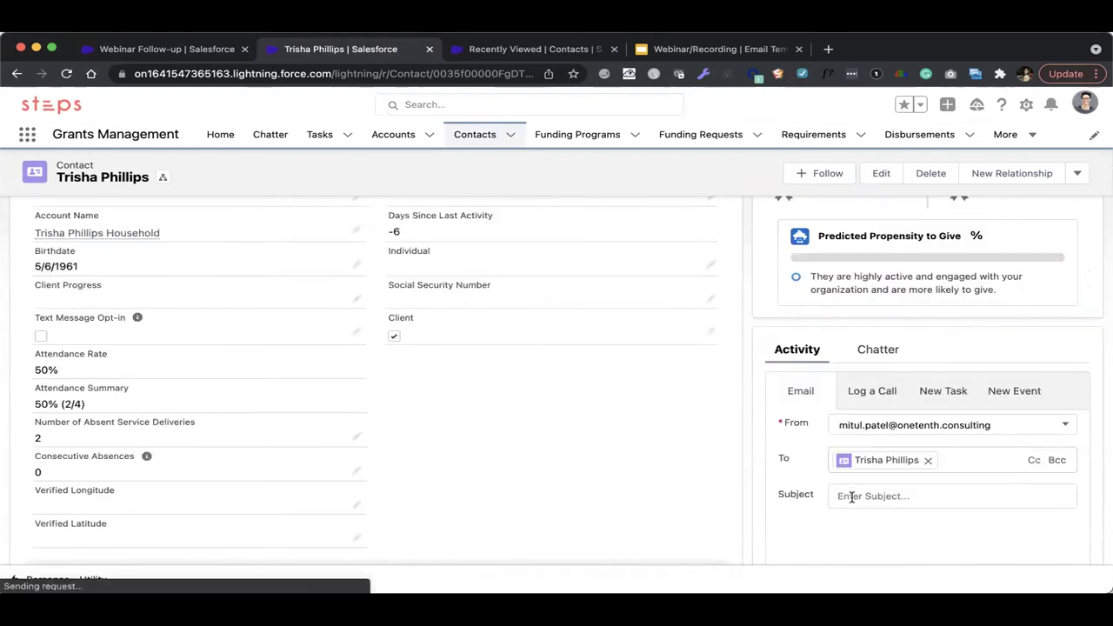
scroll(844, 496, down, 3)
scroll(855, 420, down, 3)
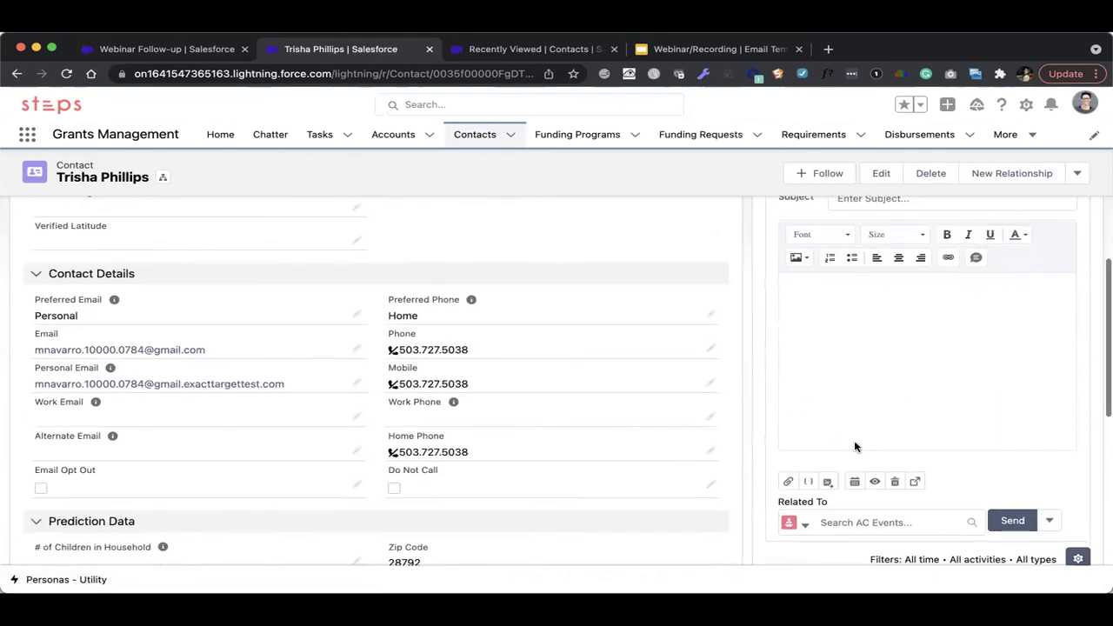
click(828, 466)
click(881, 281)
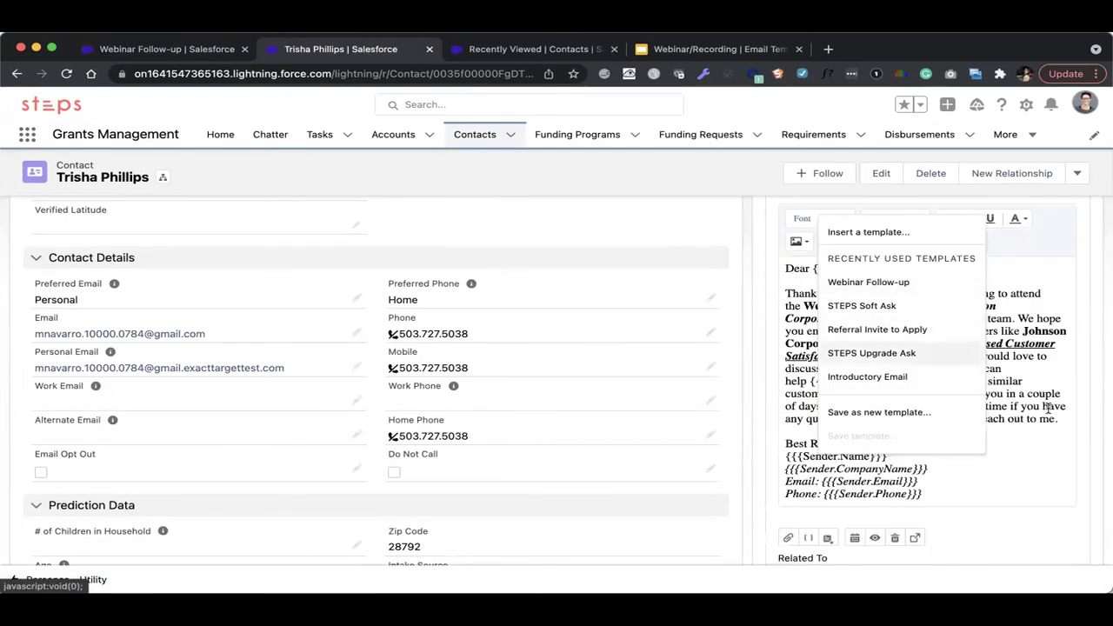
triple_click(934, 492)
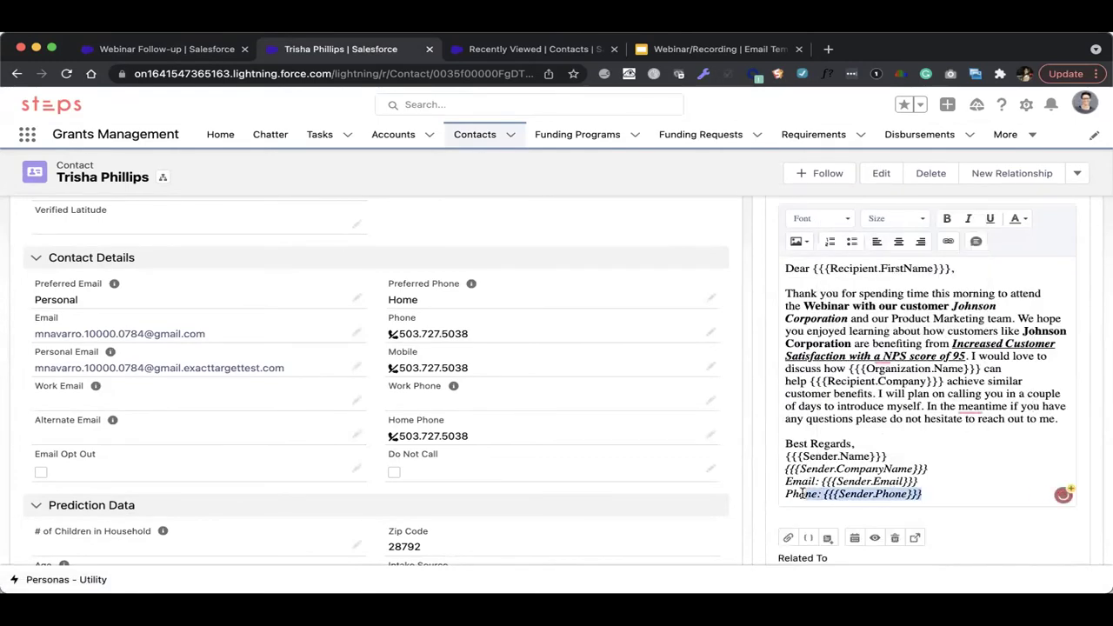
click(949, 492)
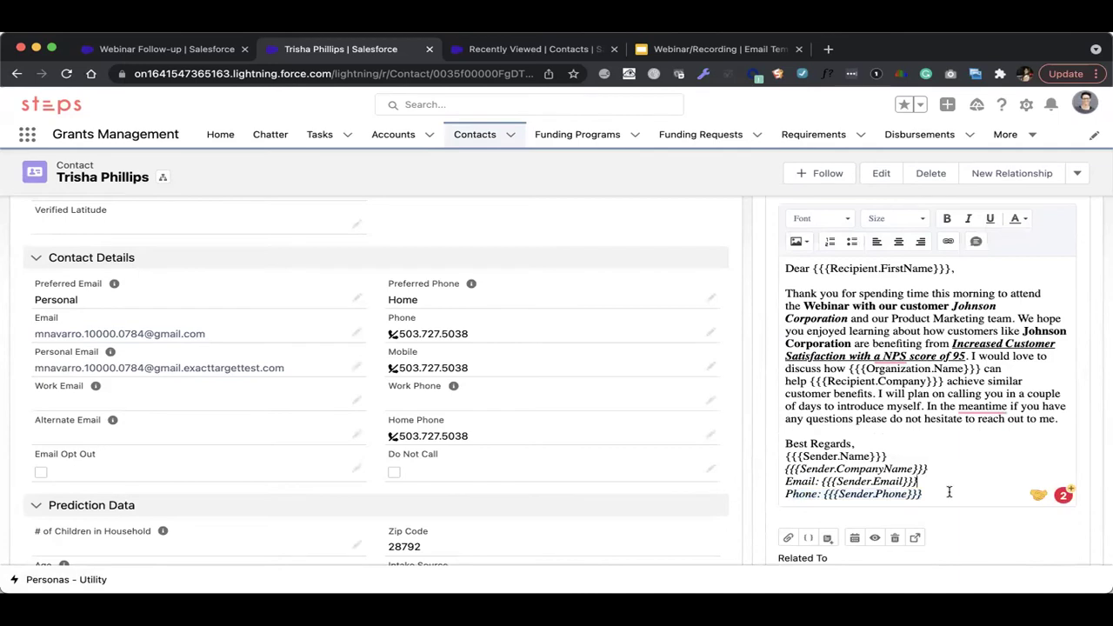
Step: Preview the email, highlight the rendered sender phone number, then switch to Recently Viewed contacts
click(876, 538)
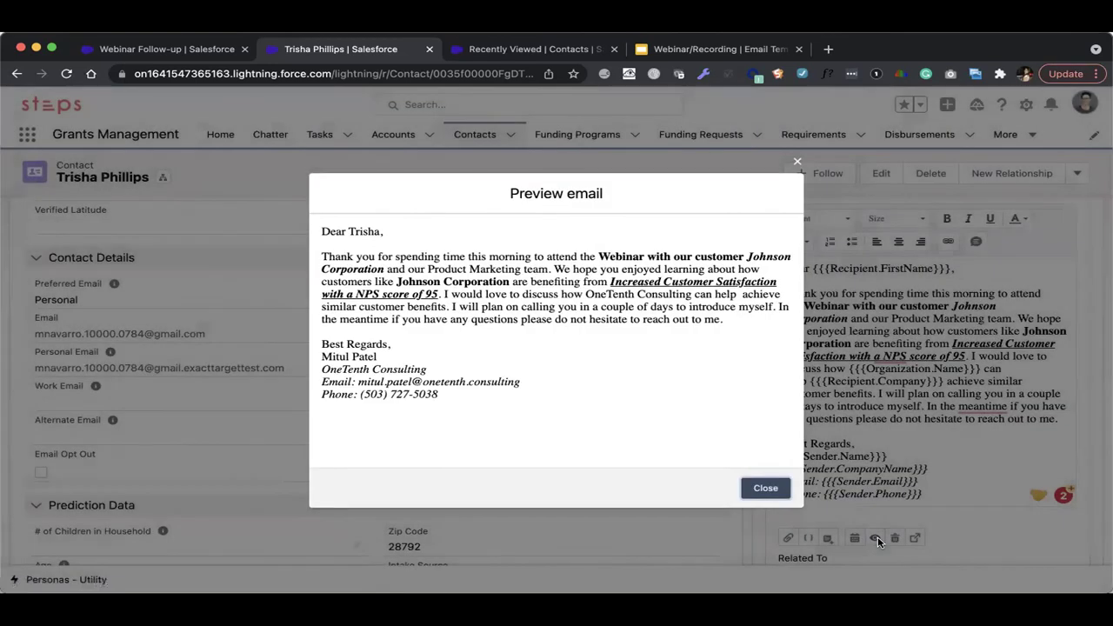
drag(459, 396, 362, 394)
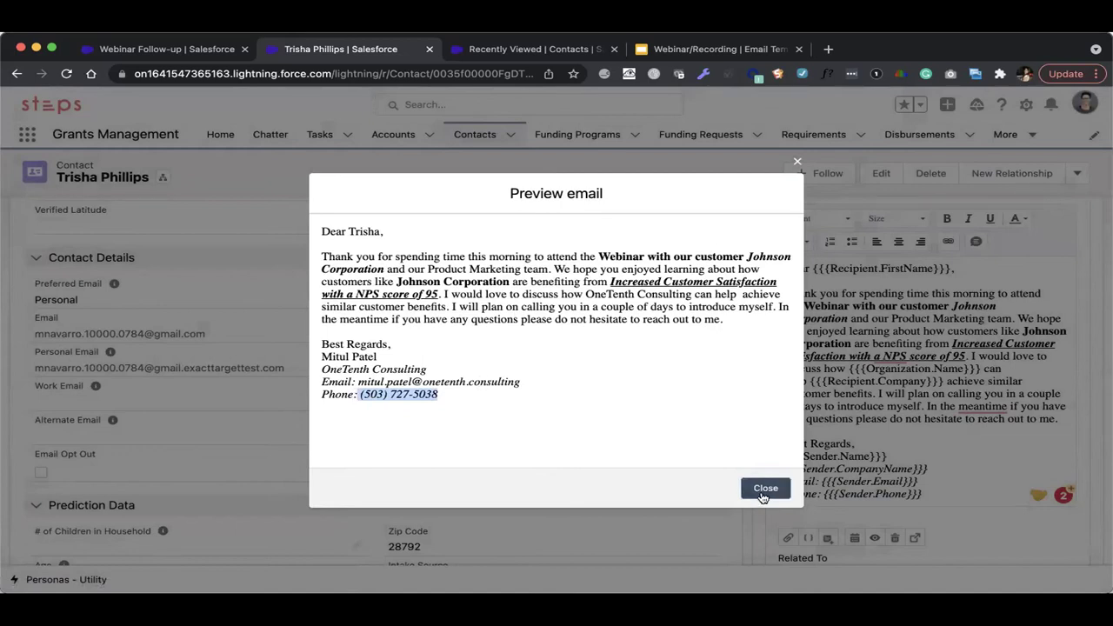
key(ctrl+Tab)
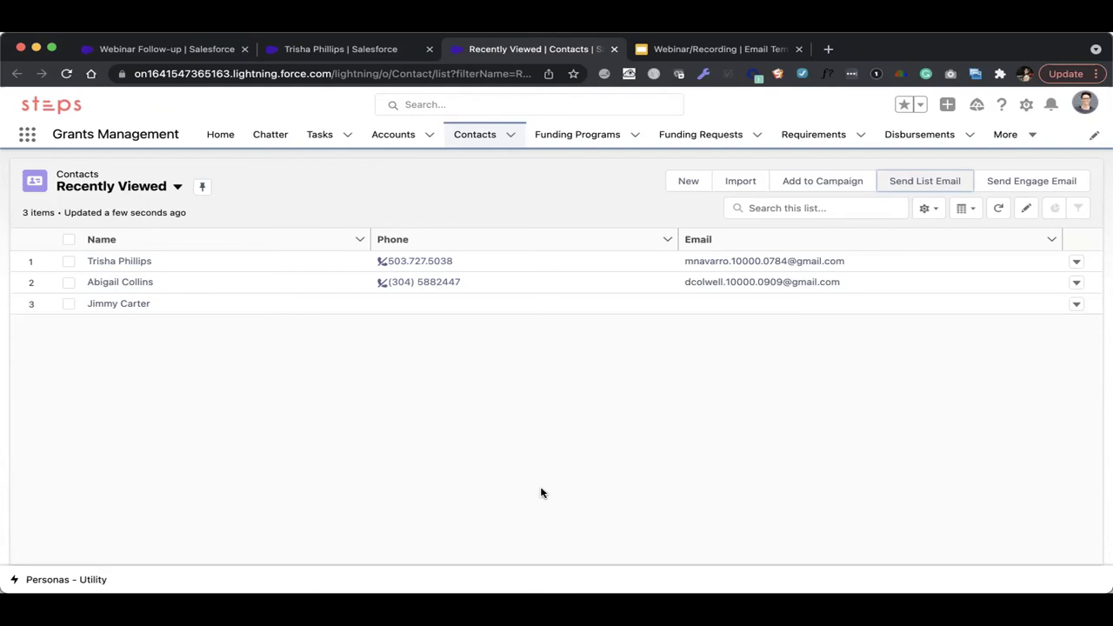
Step: Select Trisha, Abigail and Jimmy, fill a list email with STEPS Soft Ask, and send it
click(68, 240)
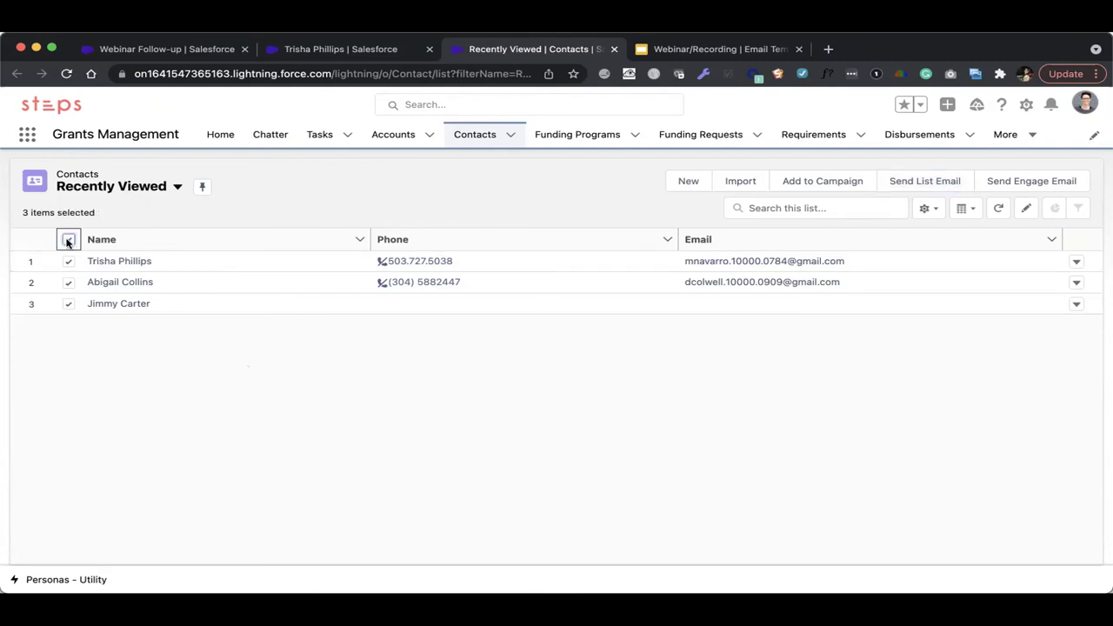
click(916, 189)
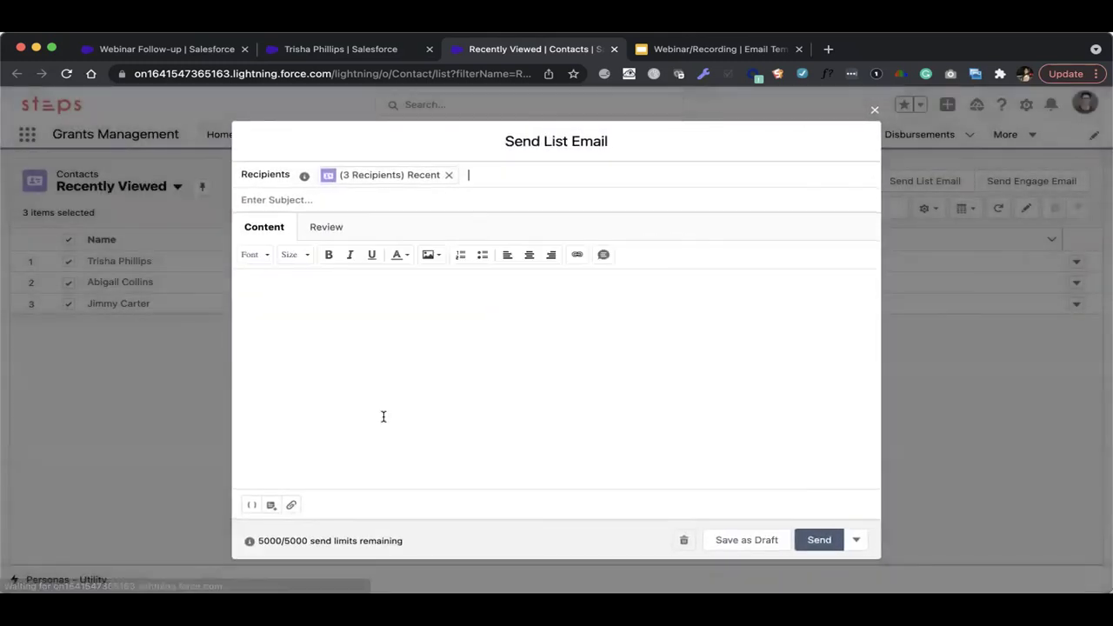
click(271, 507)
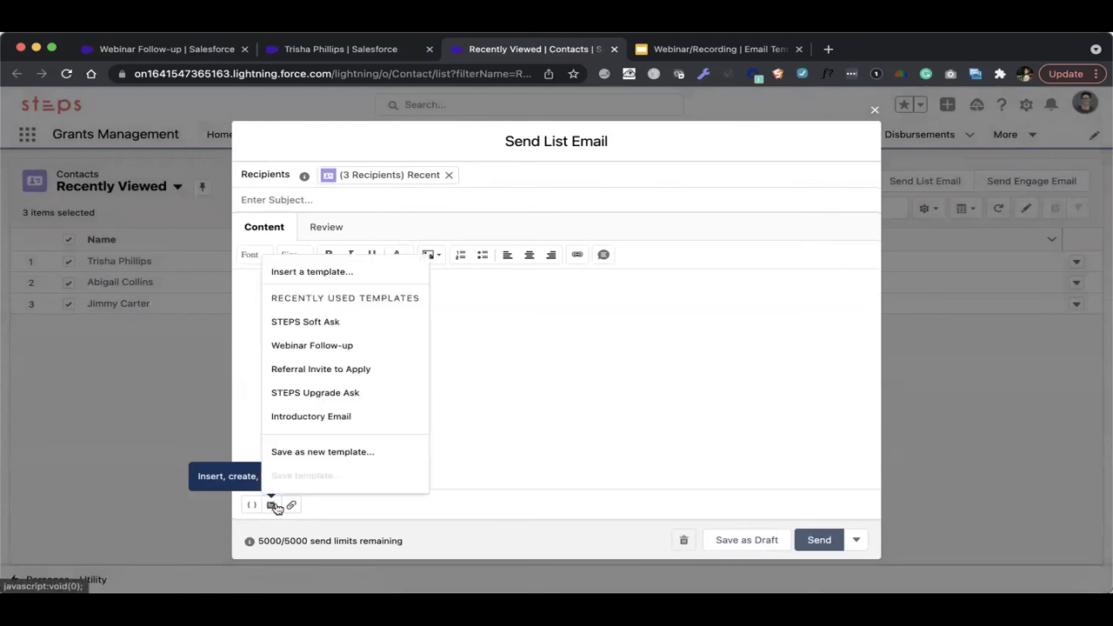
click(359, 325)
scroll(679, 418, down, 1)
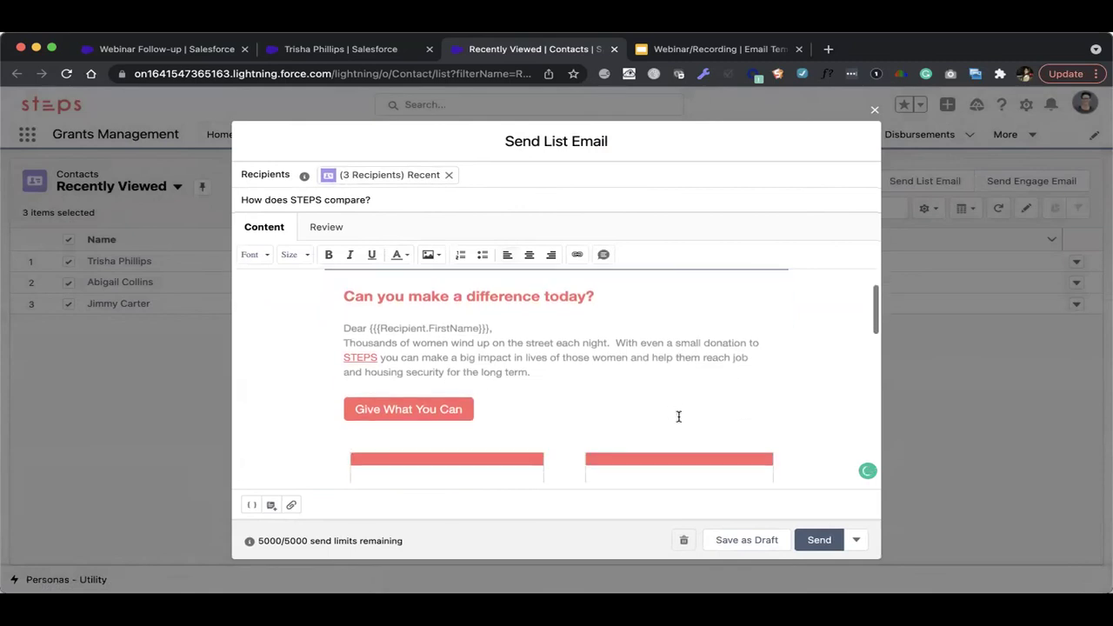
scroll(678, 418, down, 2)
scroll(678, 418, down, 3)
scroll(679, 418, down, 3)
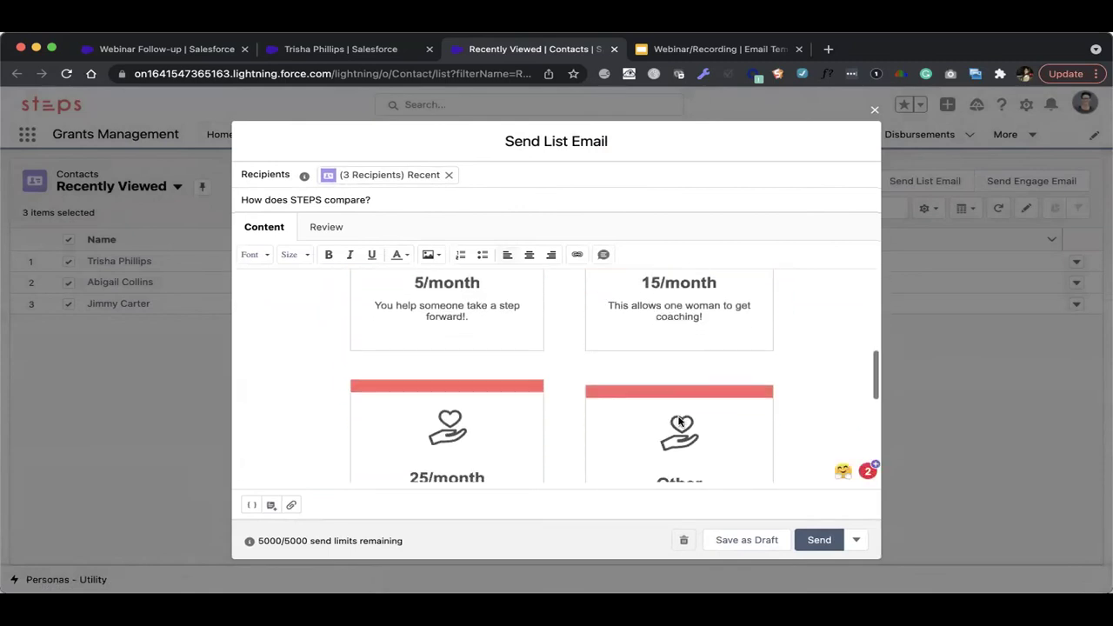
scroll(679, 418, down, 3)
scroll(678, 417, down, 3)
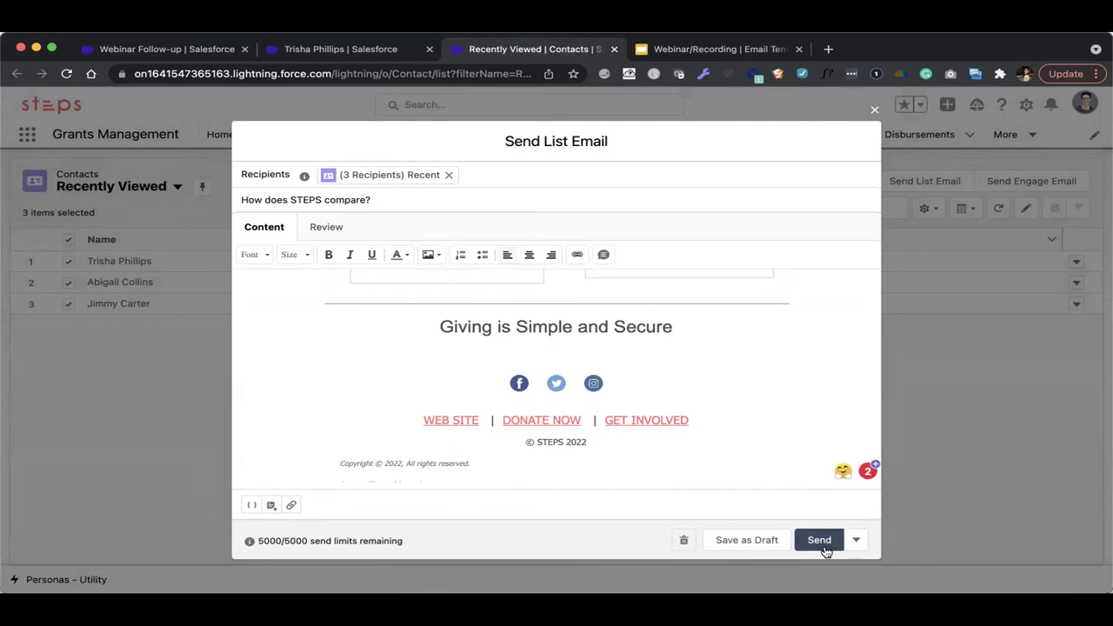
click(819, 541)
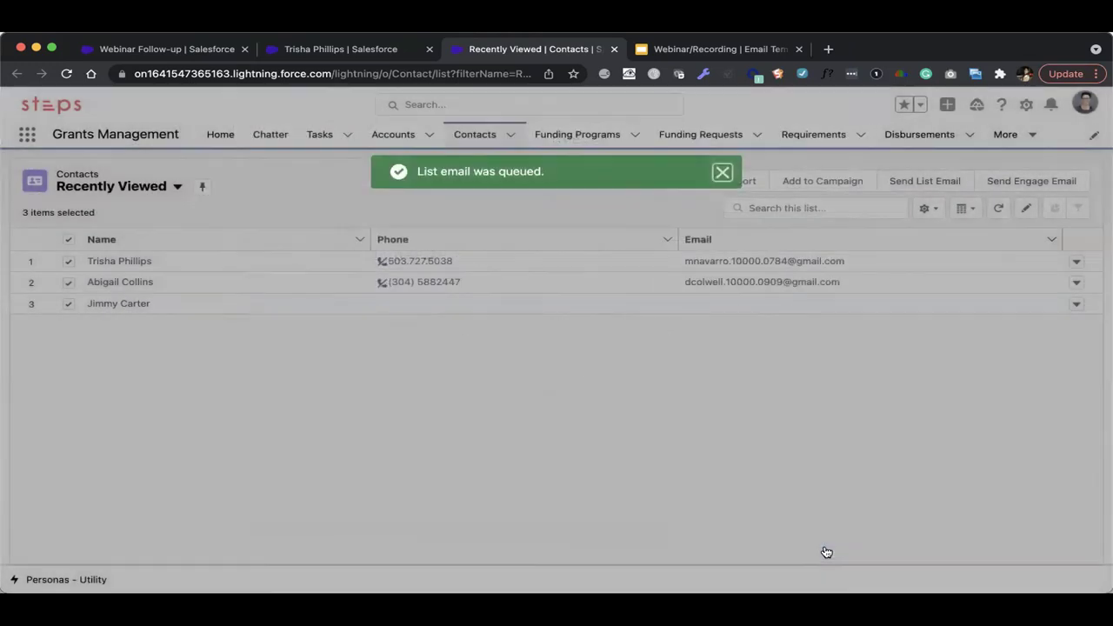